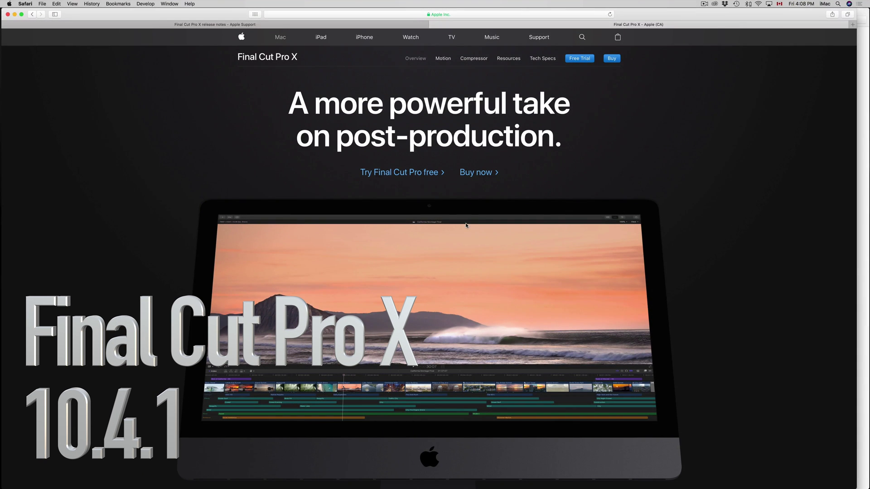
- Switch Safari to the 'Final Cut Pro X release notes – Apple Support' tab
left_click(338, 25)
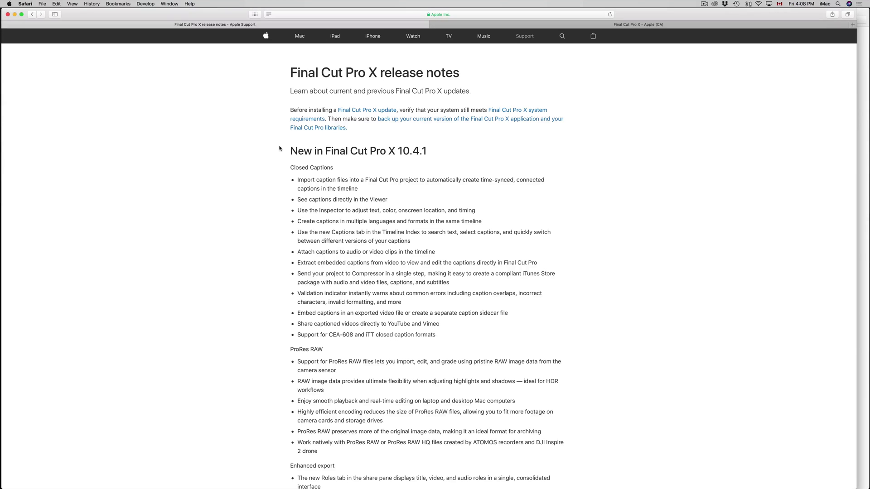
- Launch the App Store through a Spotlight search for 'app store'
left_click(9, 4)
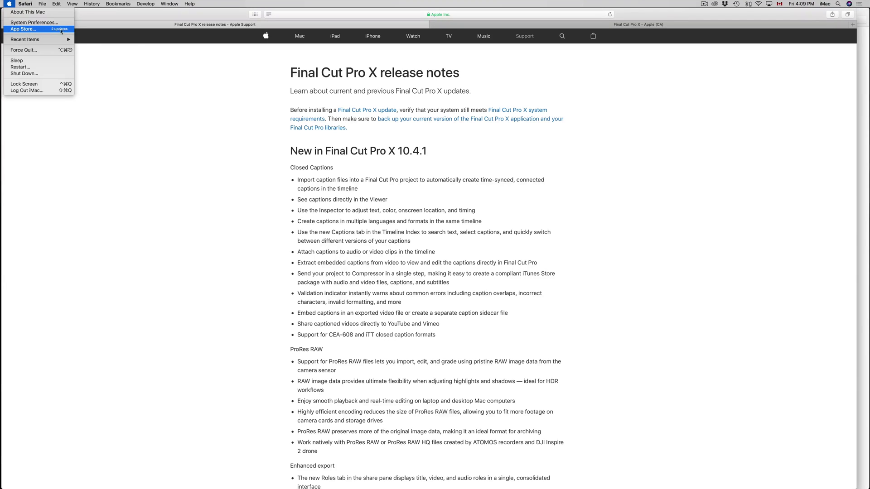
left_click(685, 134)
left_click(838, 4)
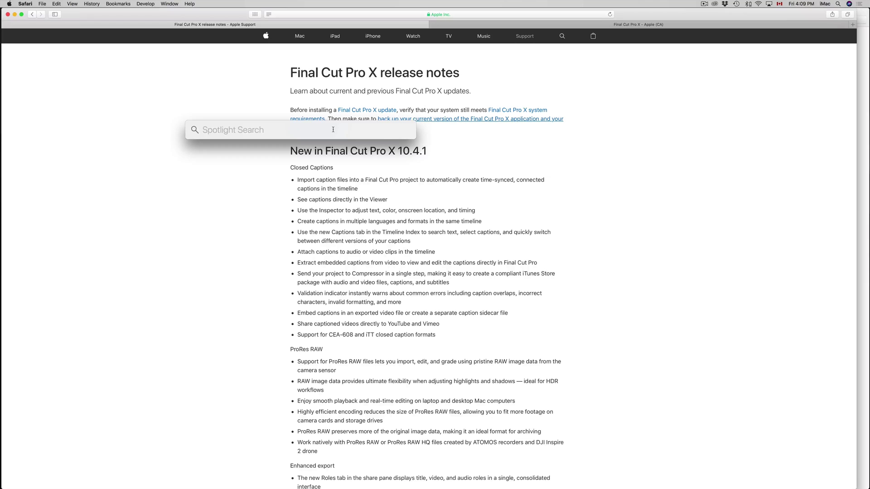
type("app store")
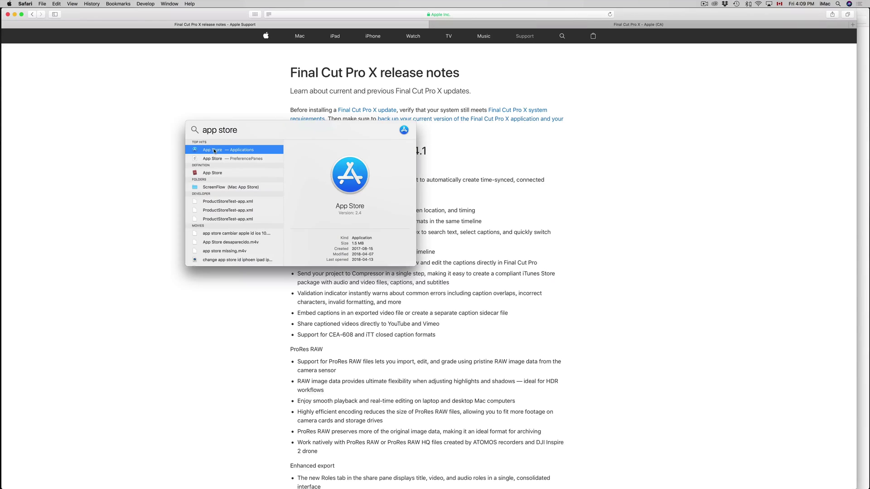
left_click(214, 150)
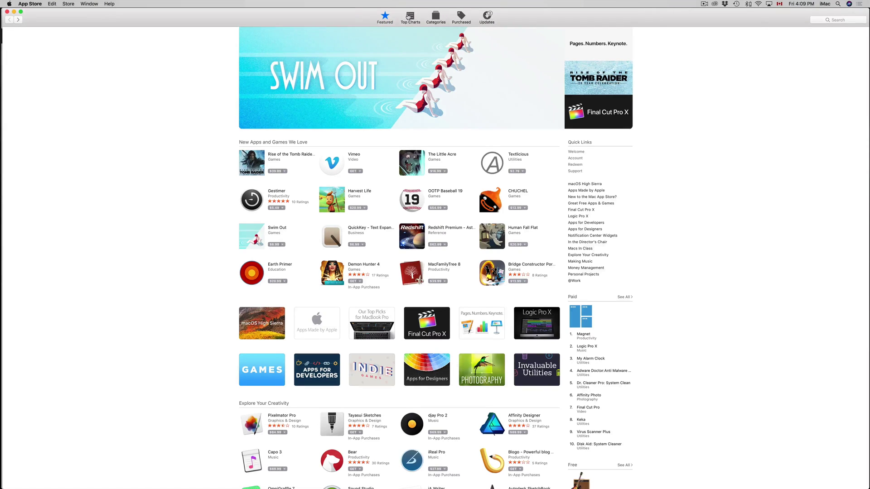
- Show Updates, expand Final Cut Pro 10.4.1's full notes, and check then dismiss the Time Machine menu
left_click(487, 18)
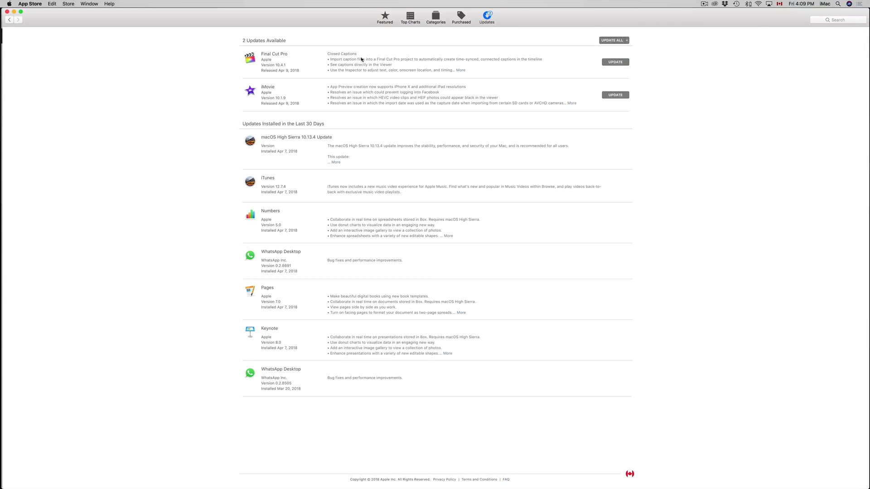
left_click(460, 70)
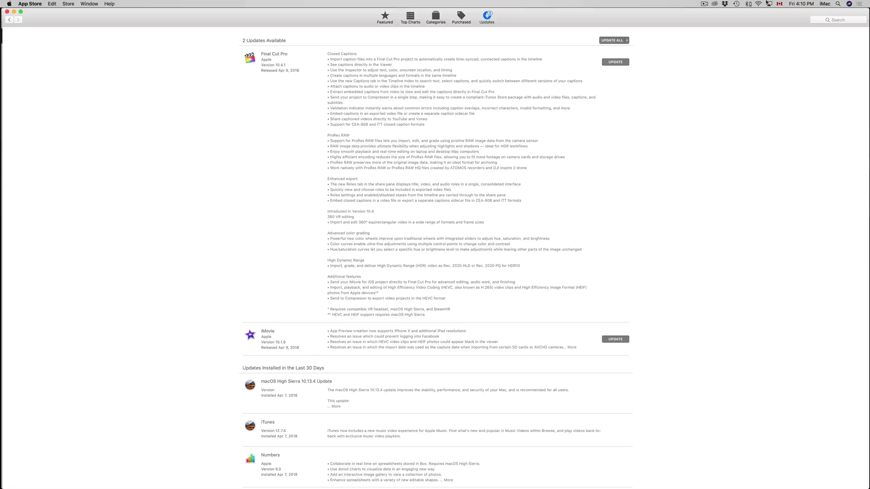
left_click(737, 4)
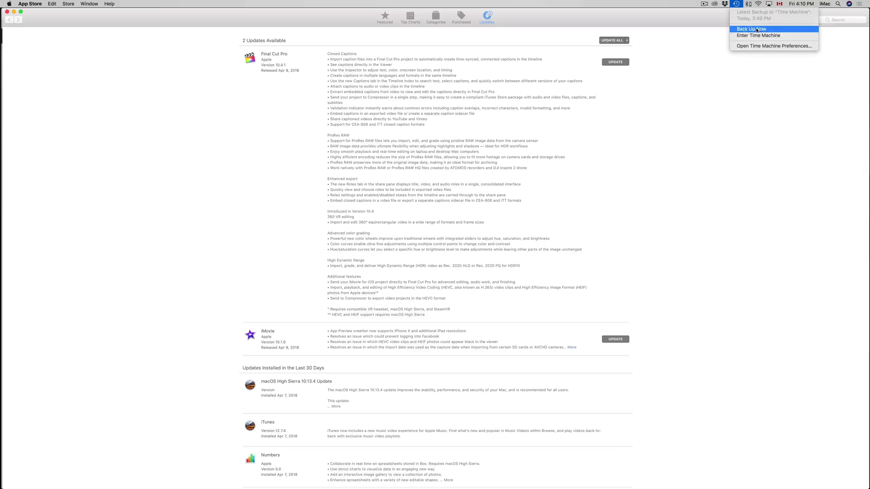
left_click(672, 120)
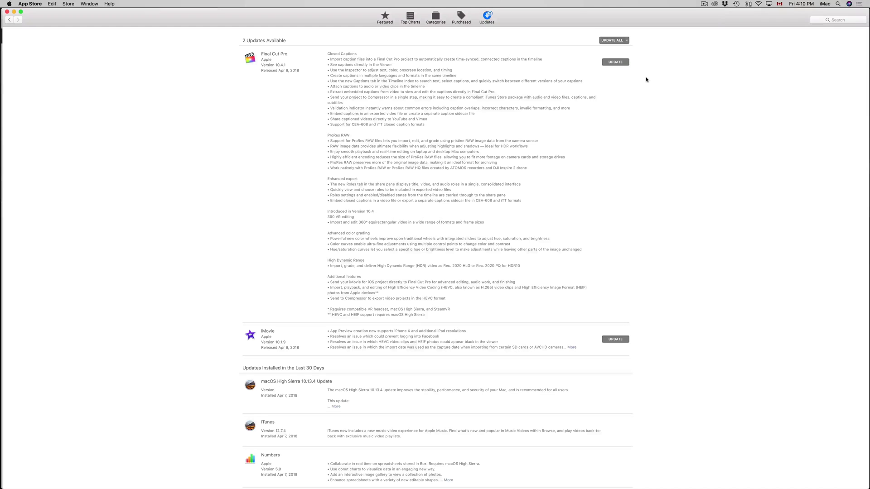
- Start the Final Cut Pro 10.4.1 update and let it download and install
left_click(616, 64)
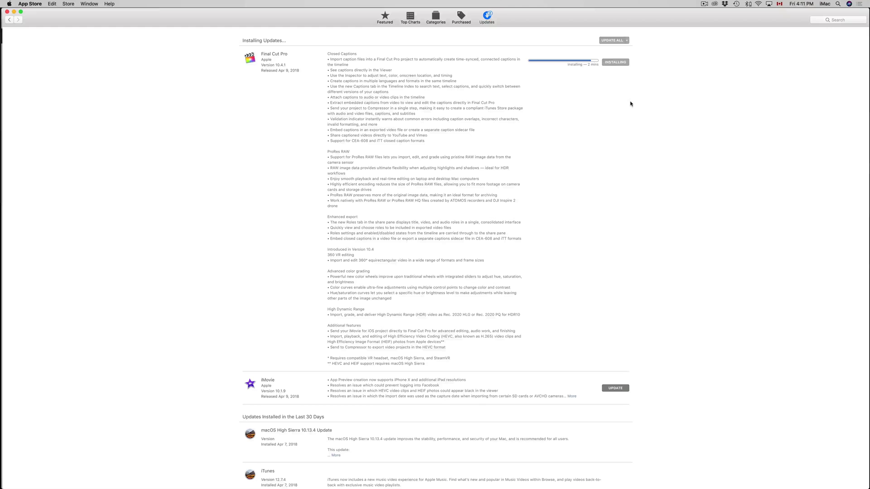
scroll(592, 366, "down", 4)
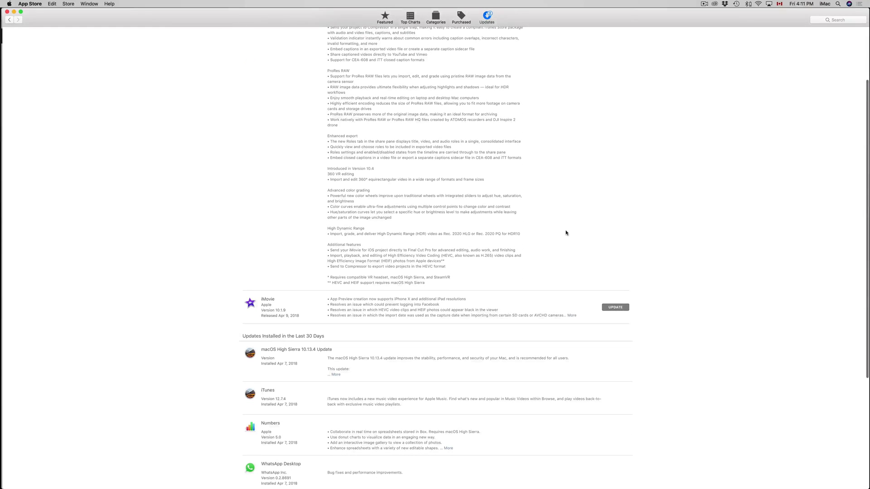
scroll(566, 233, "up", 4)
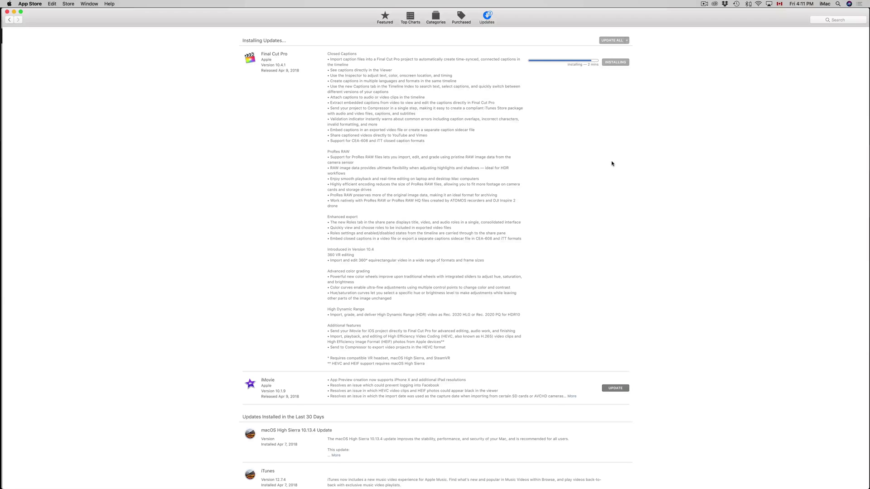
mouse_move(313, 488)
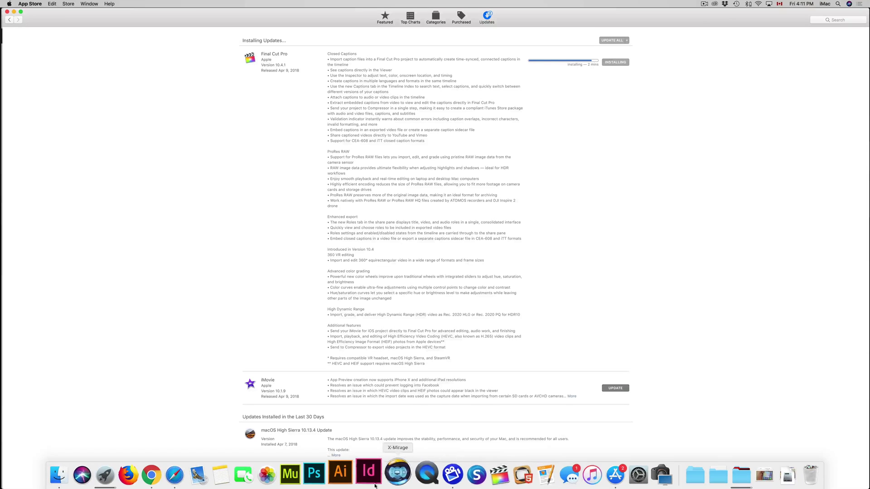
- Read down through the Final Cut Pro X 10.4.1 release notes in Safari
left_click(187, 476)
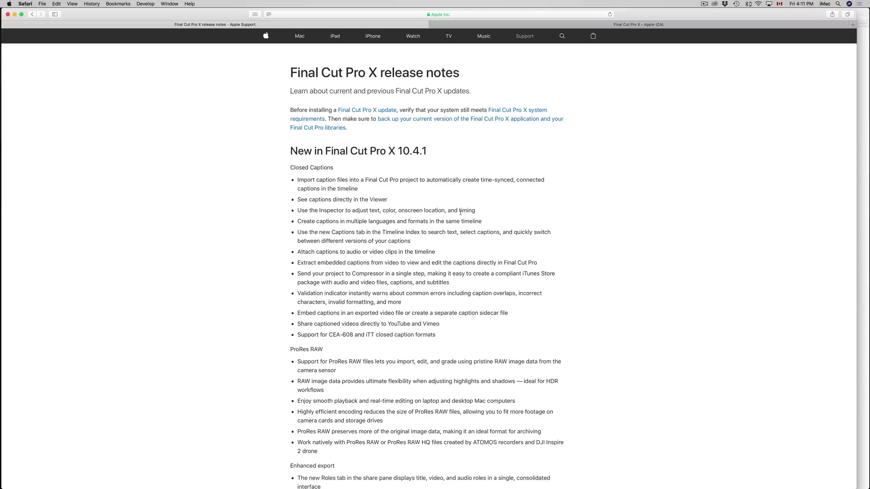
scroll(358, 231, "down", 5)
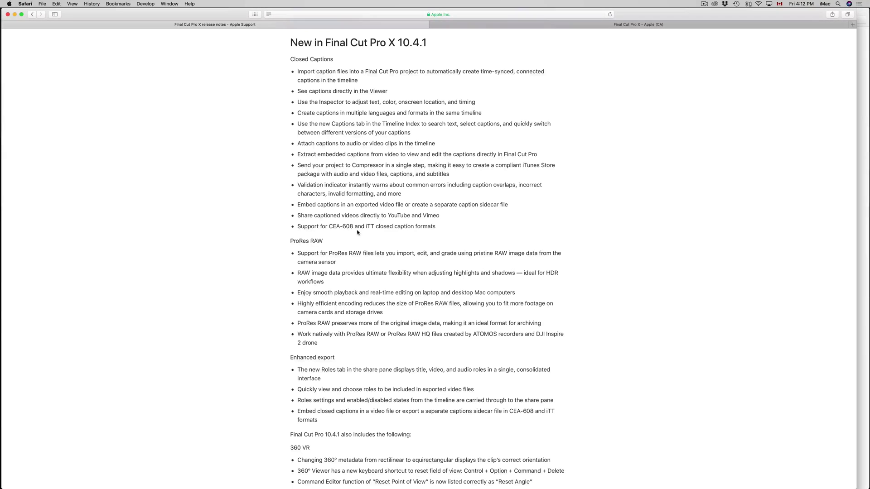
scroll(376, 241, "down", 5)
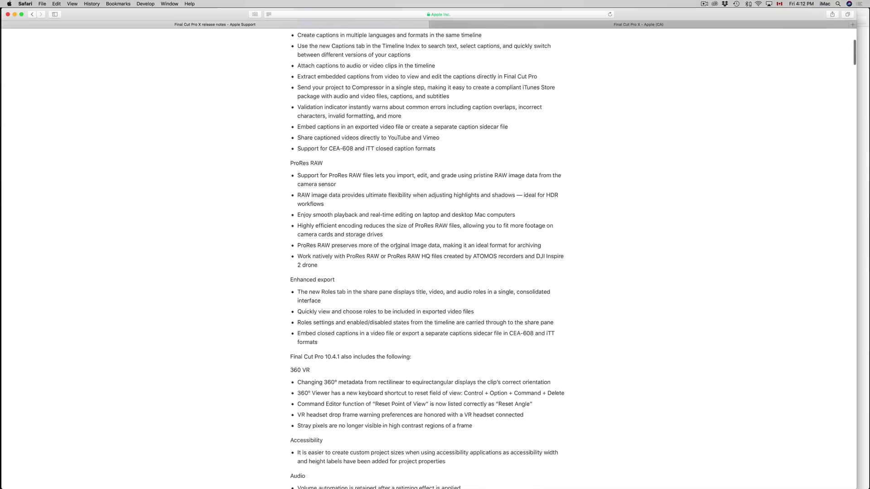
scroll(397, 248, "down", 3)
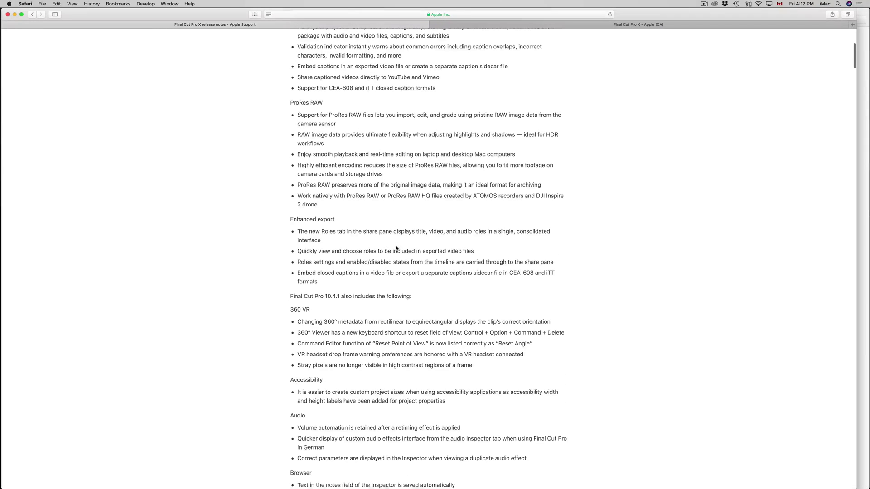
scroll(397, 248, "down", 4)
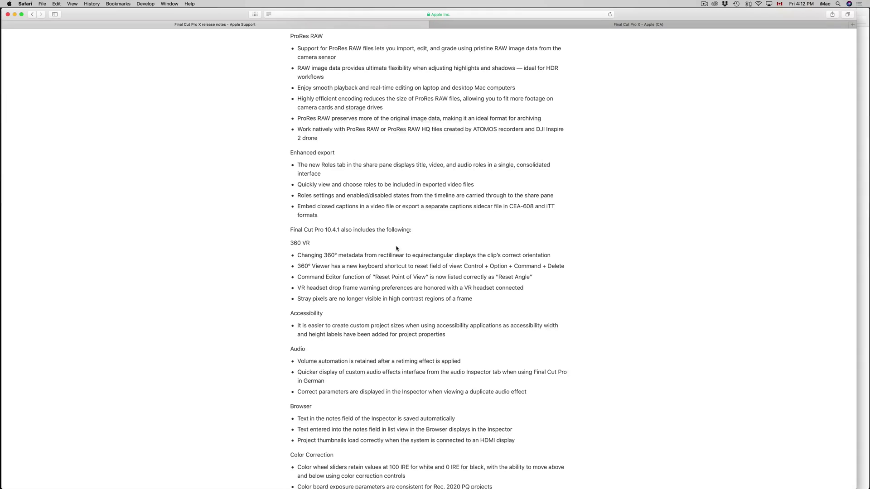
scroll(397, 248, "down", 10)
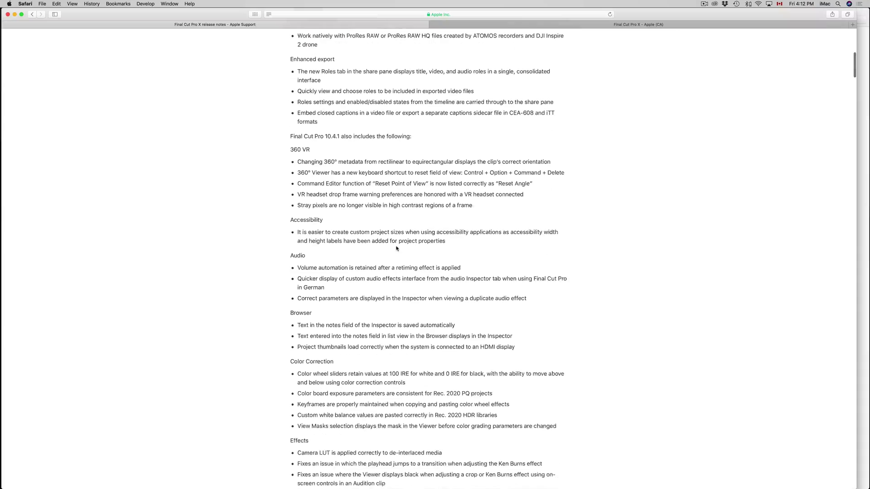
scroll(397, 249, "down", 12)
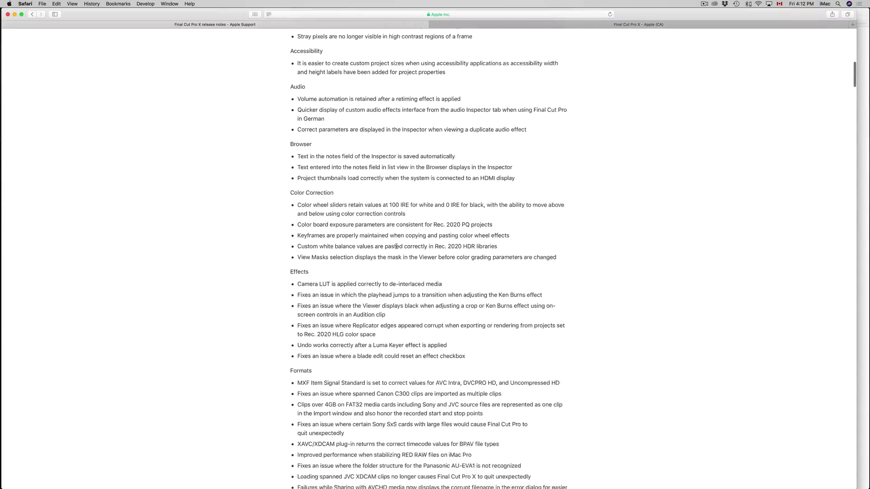
scroll(397, 246, "down", 11)
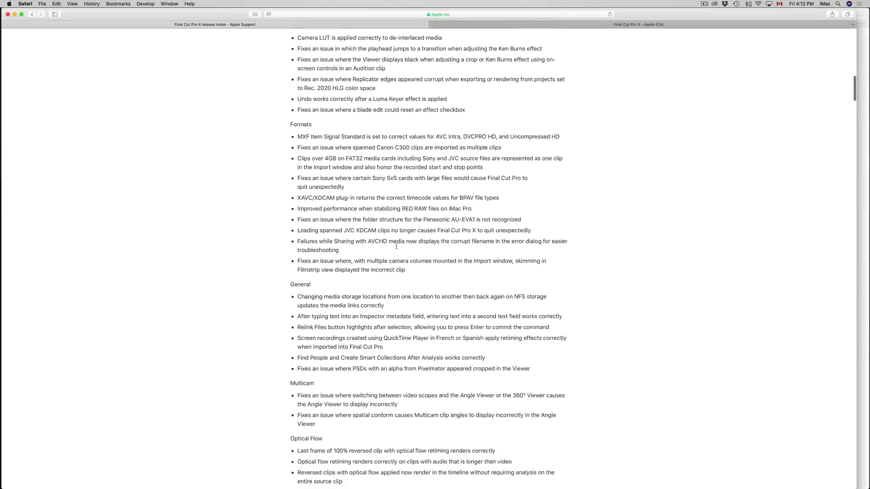
- Jump back to the top of the notes and return to the App Store updates window
key("super+Up")
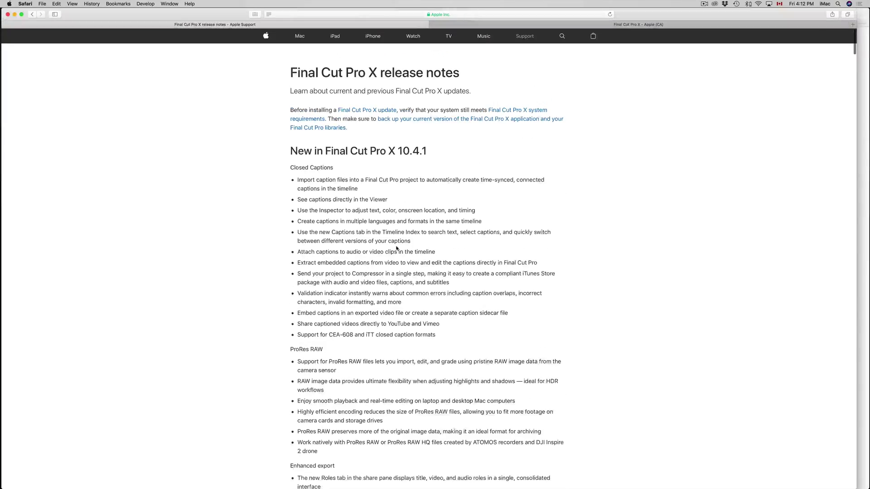
key("ctrl+Up")
left_click(353, 166)
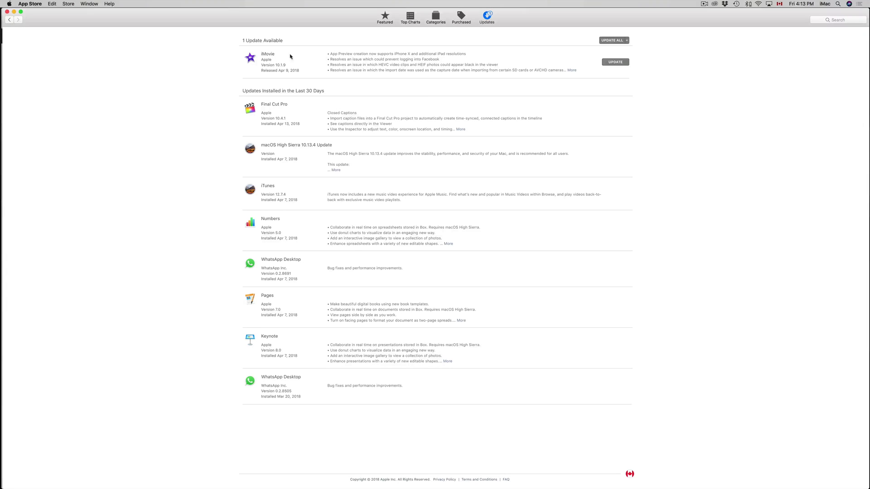
- Launch the updated Final Cut Pro from the Dock
mouse_move(509, 483)
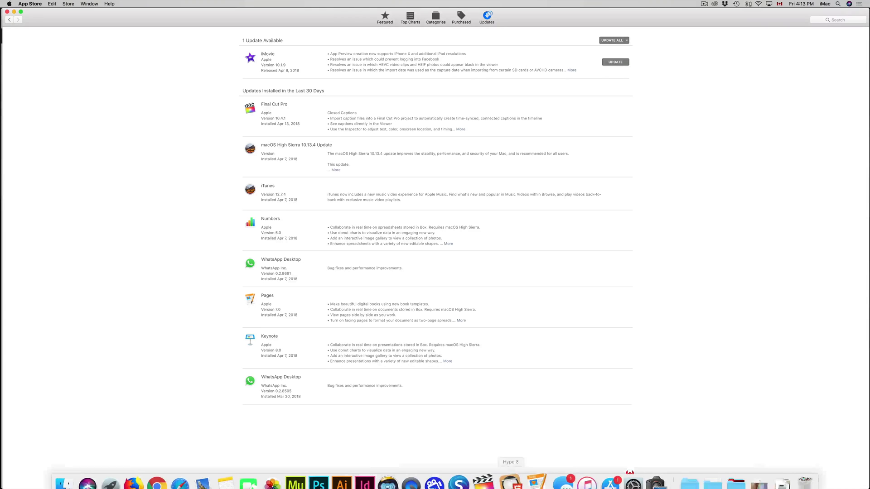
left_click(487, 474)
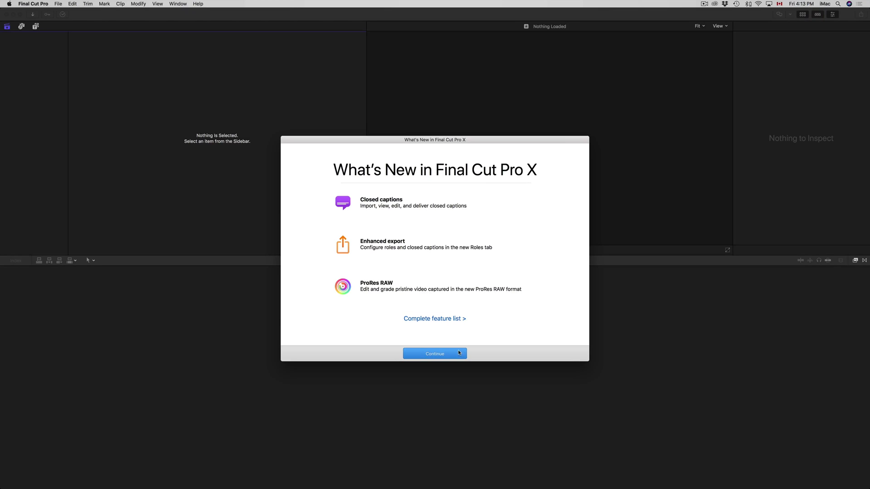
- Continue past the What's New in Final Cut Pro X sheet to load the library
left_click(426, 354)
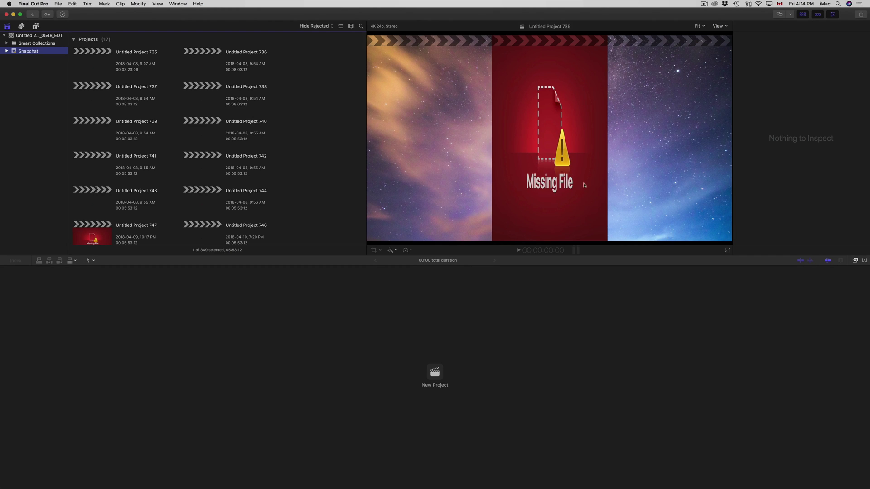
- Show the Transitions browser and scroll through the available transitions
left_click(866, 262)
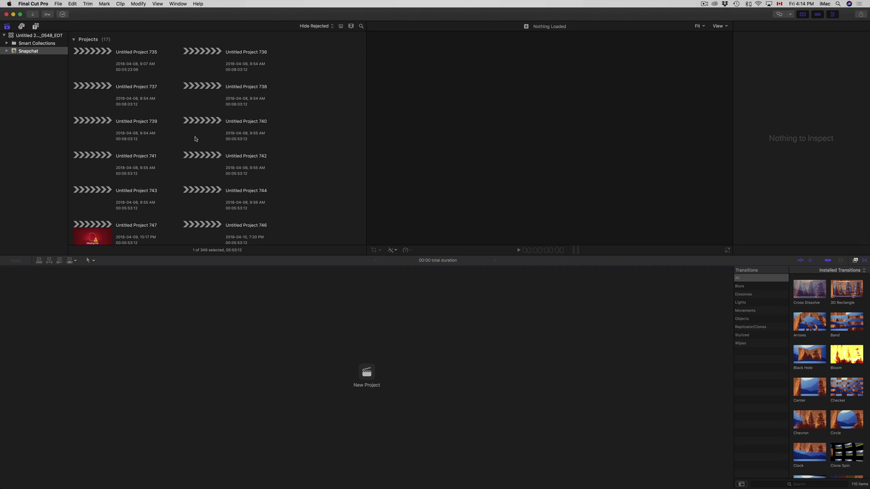
scroll(195, 140, "down", 5)
scroll(195, 139, "up", 2)
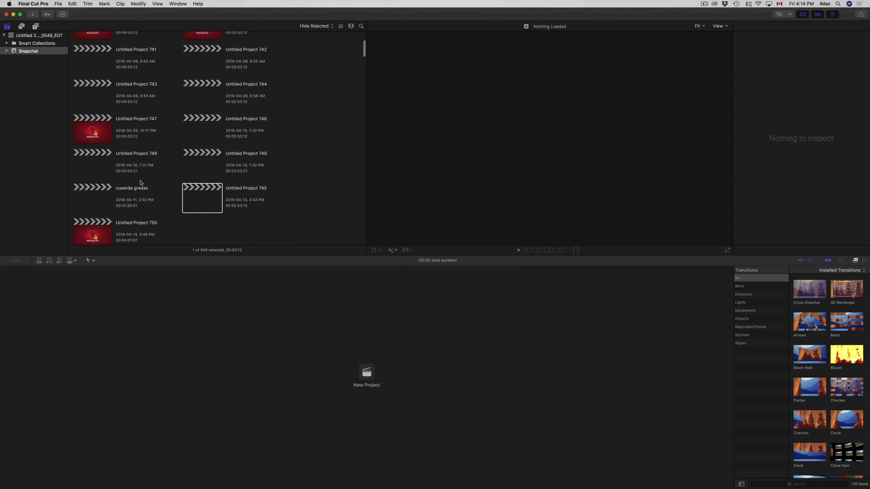
- Preview Untitled Project 749, then 750, then cuerda gradas in the viewer
left_click(202, 172)
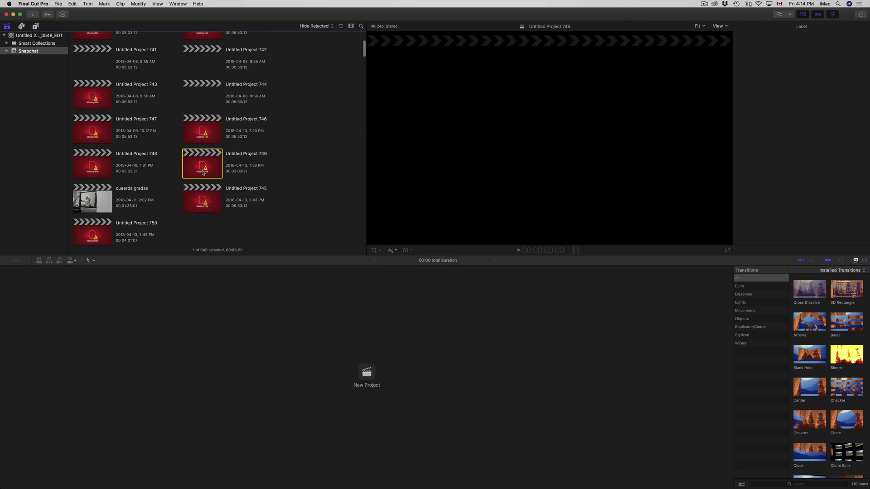
scroll(175, 207, "down", 3)
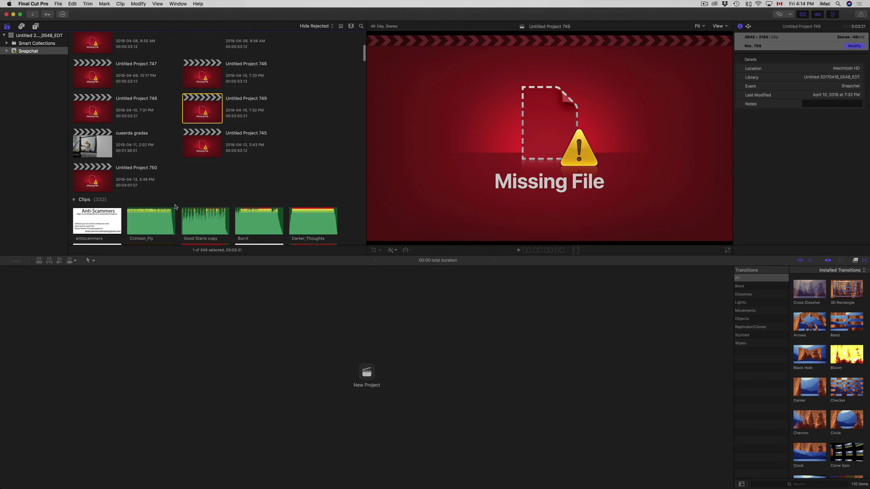
left_click(100, 180)
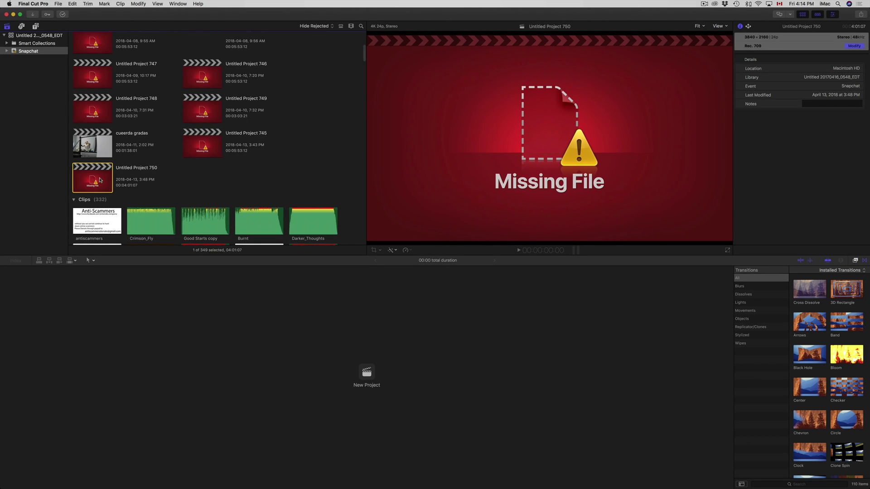
left_click(106, 148)
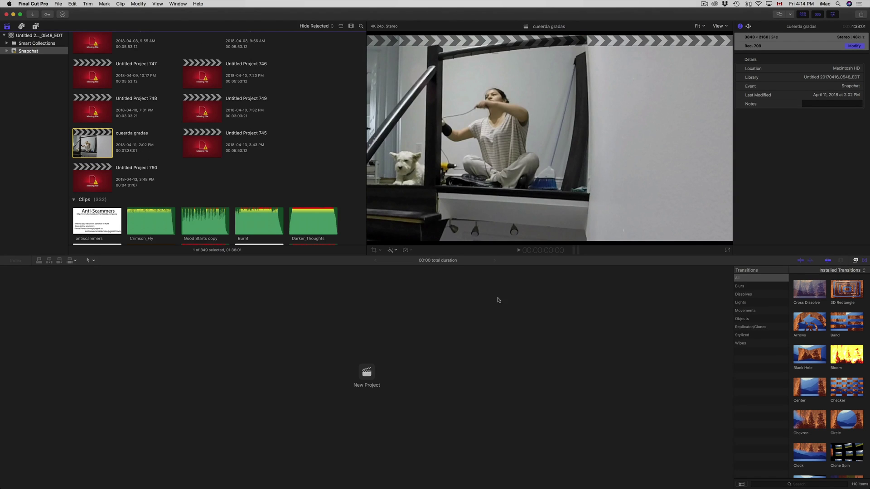
- Load cuerda gradas into the timeline and mute the computer's audio
double_click(102, 151)
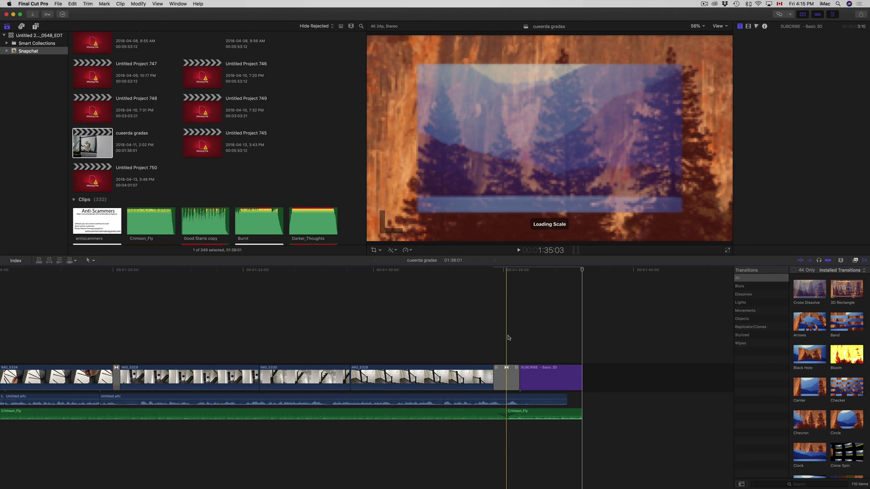
key("XF86AudioMute")
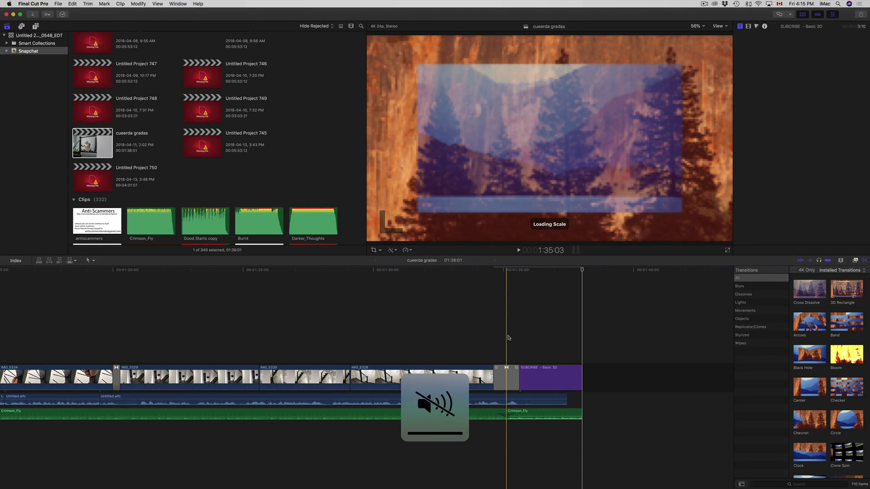